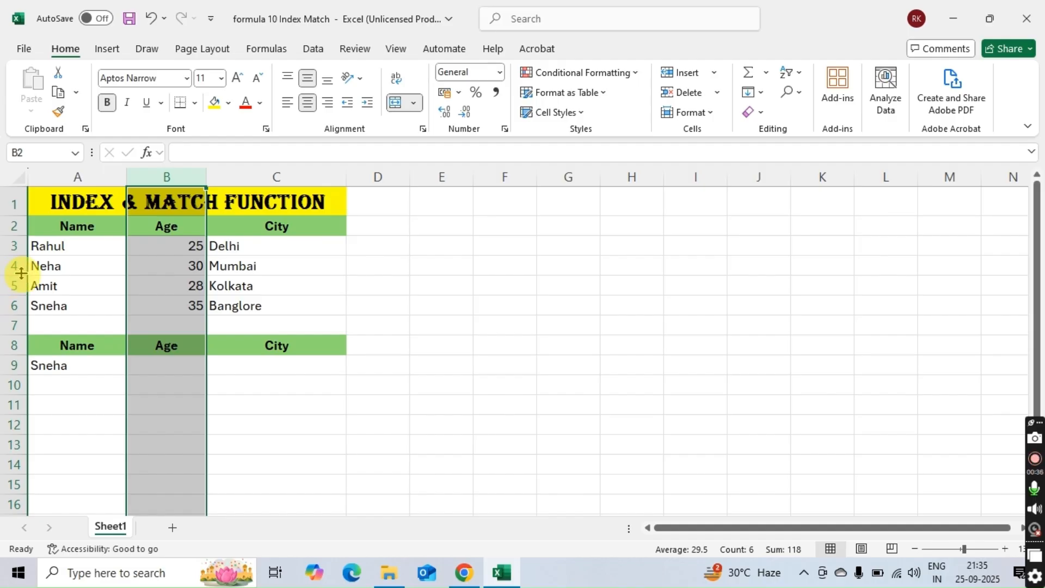
{"action": "left_click", "coordinate": [14, 265]}
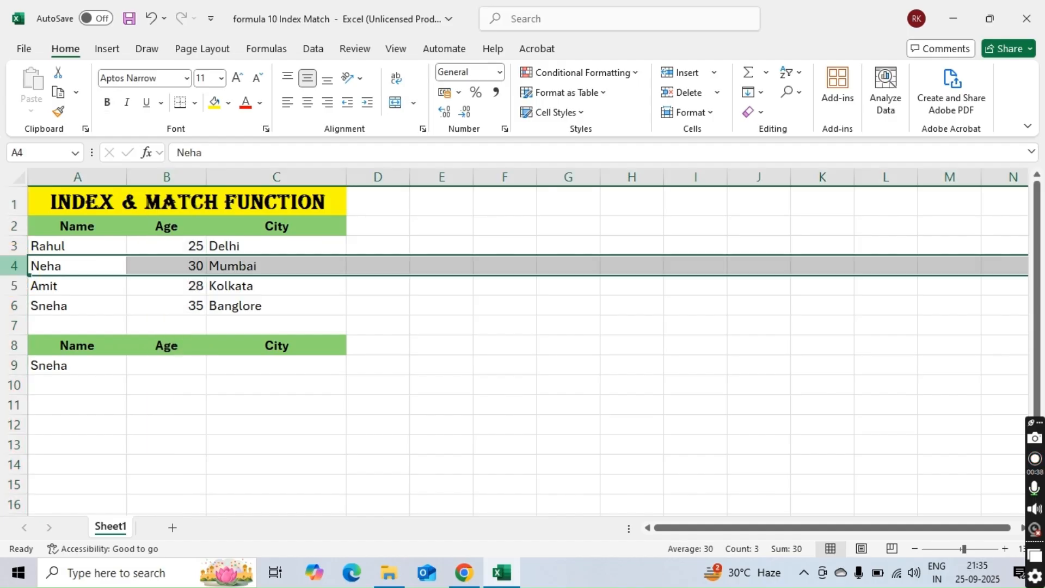
{"action": "double_click", "coordinate": [195, 262]}
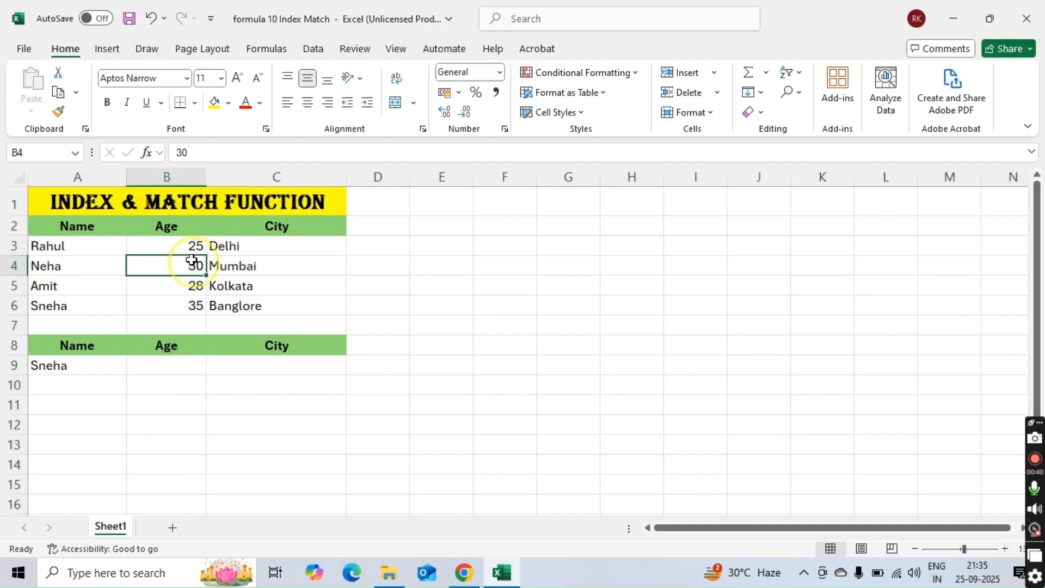
{"action": "left_click", "coordinate": [189, 292]}
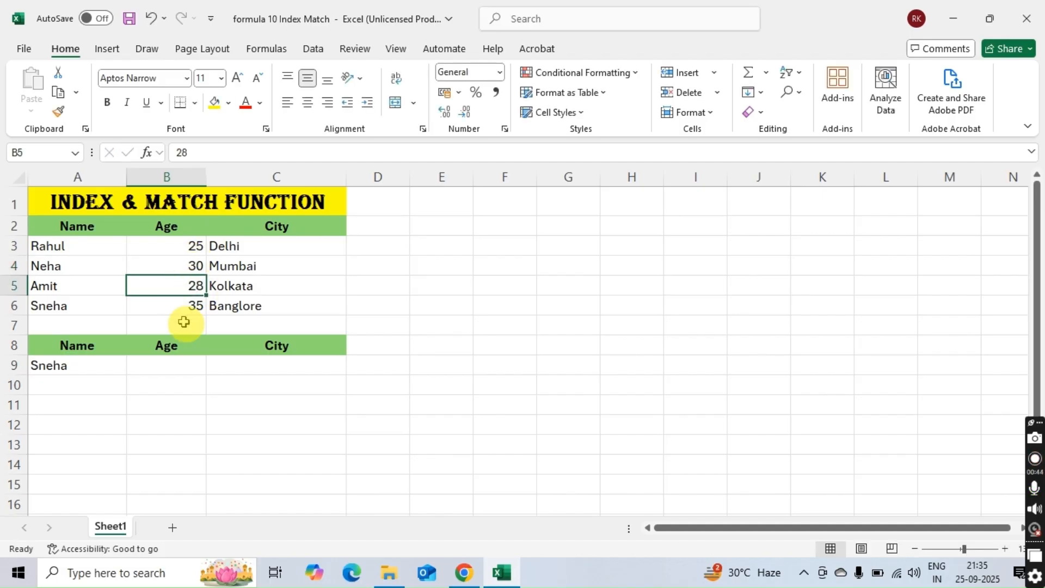
Step: Start an INDEX formula in the Age cell B9 with A3:C6 as its array
{"action": "left_click", "coordinate": [174, 371]}
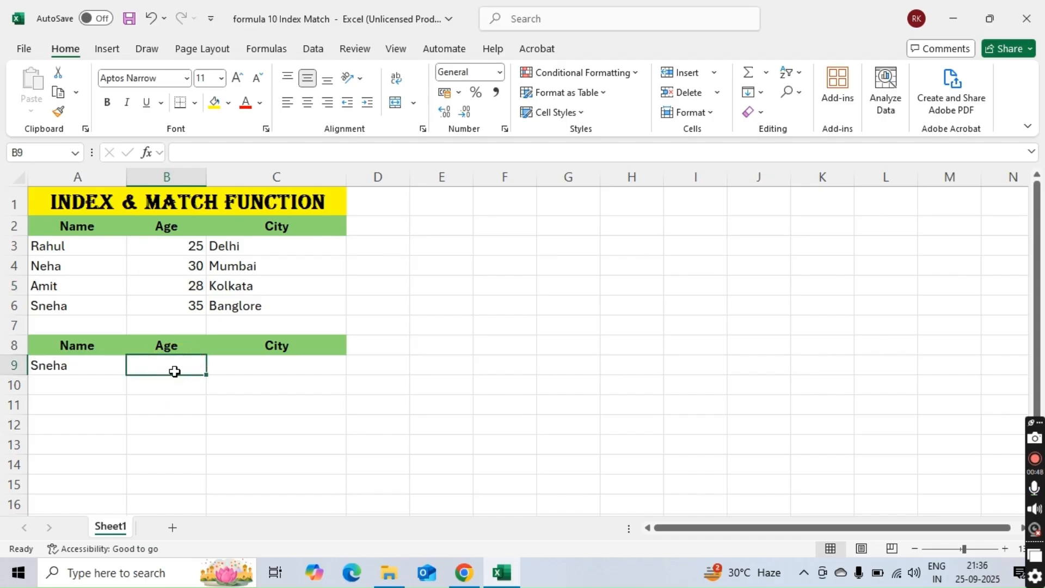
{"action": "type", "text": "="}
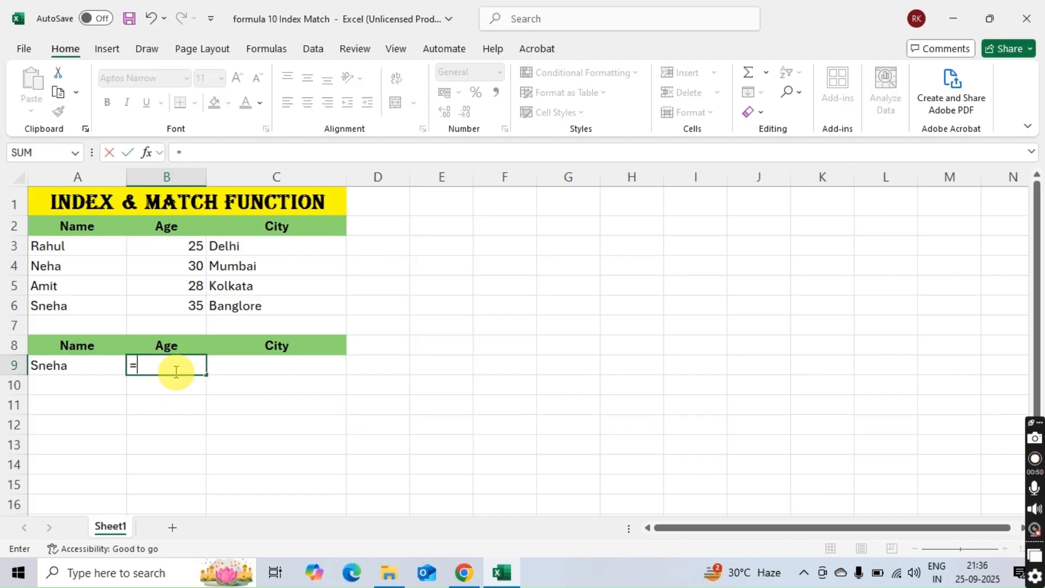
{"action": "type", "text": "index"}
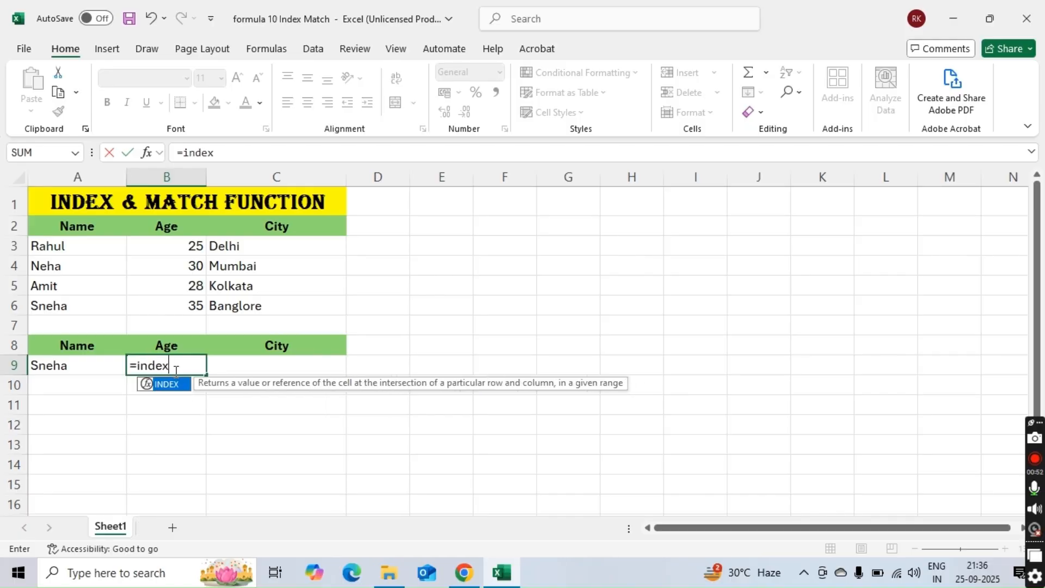
{"action": "key", "text": "Tab"}
{"action": "key", "text": "Up"}
{"action": "key", "text": "Up"}
{"action": "key", "text": "Up"}
{"action": "key", "text": "Up"}
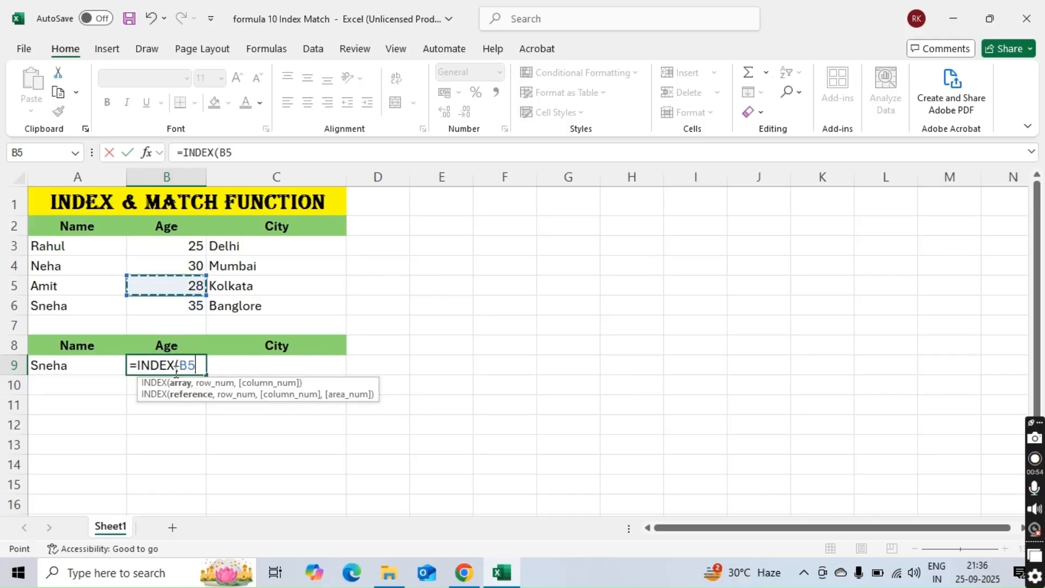
{"action": "key", "text": "Left"}
{"action": "key", "text": "Up"}
{"action": "key", "text": "Up"}
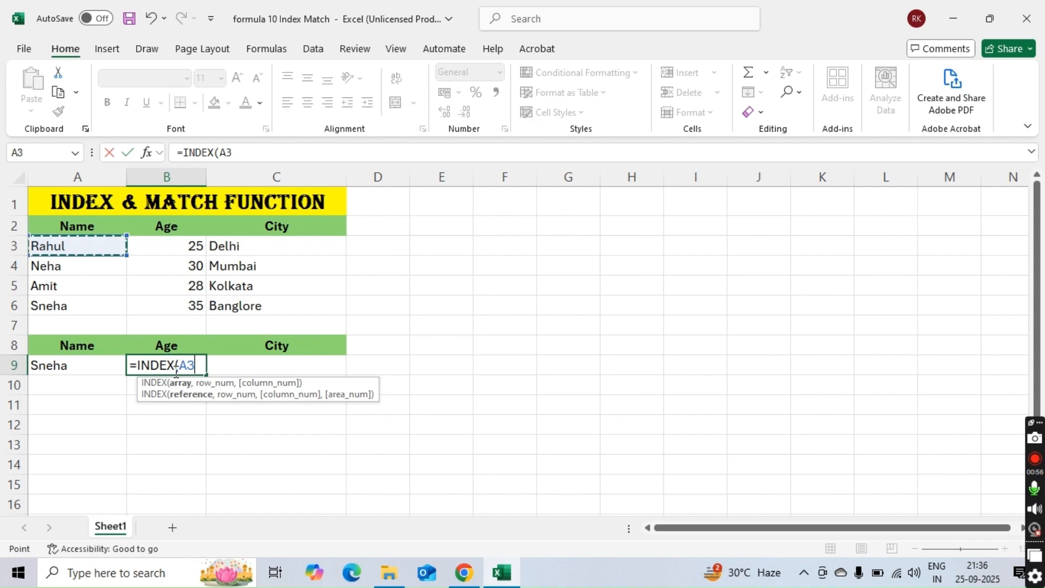
{"action": "key", "text": "shift+Down"}
{"action": "key", "text": "shift+Down"}
{"action": "key", "text": "shift+Down"}
{"action": "key", "text": "shift+Right"}
{"action": "key", "text": "shift+Right"}
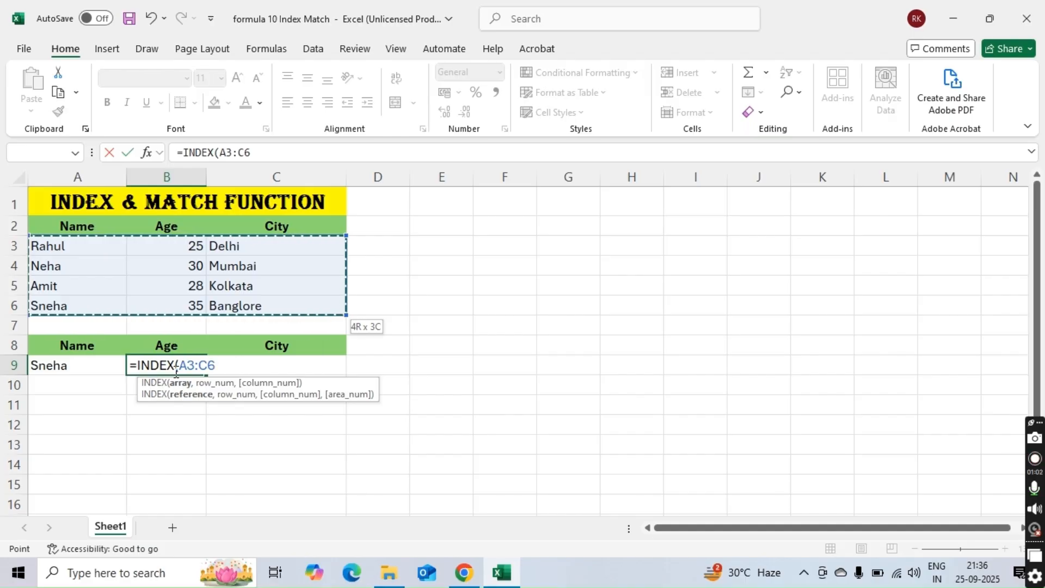
Step: Complete the INDEX formula in B9 with row number 2 and column number 3
{"action": "type", "text": ","}
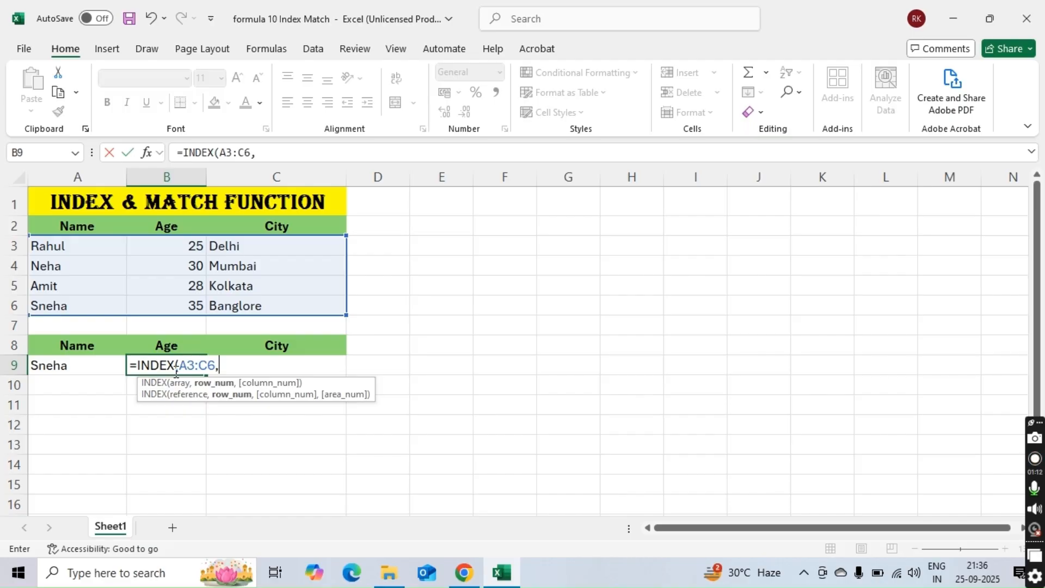
{"action": "type", "text": "2,3"}
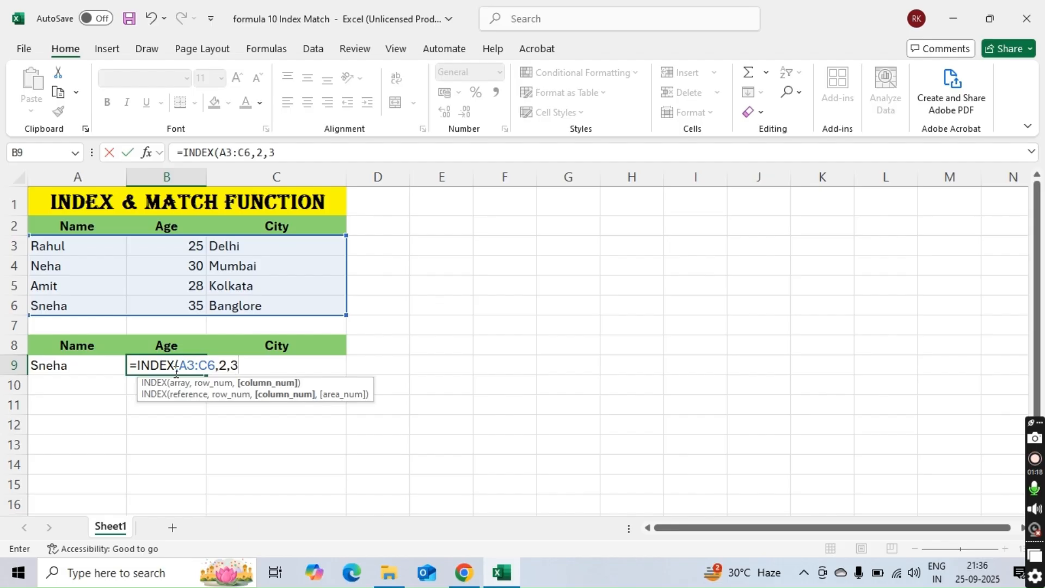
{"action": "key", "text": "Return"}
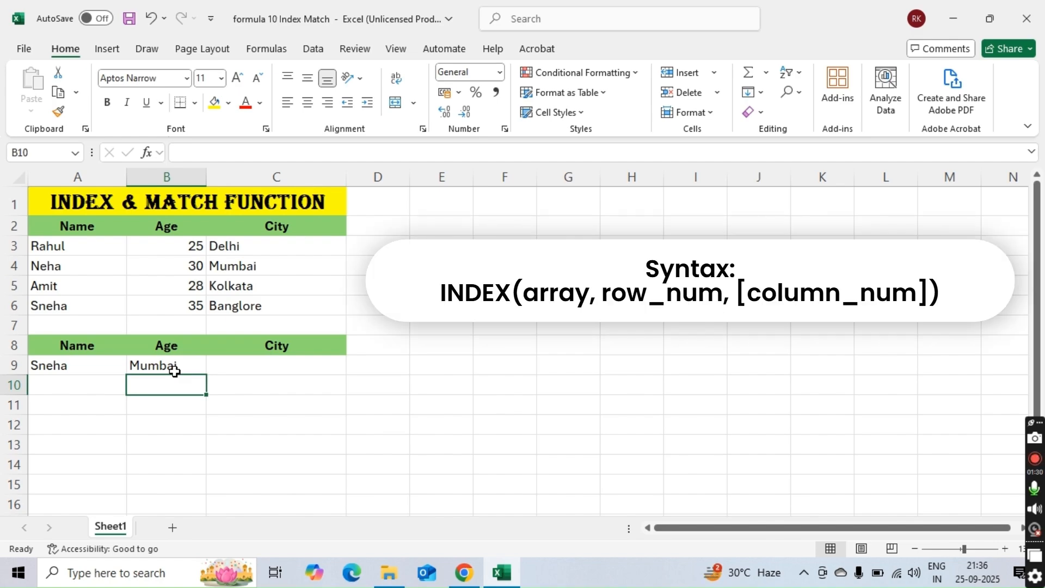
Step: Delete the trial INDEX formula from cell B9
{"action": "left_click", "coordinate": [174, 371]}
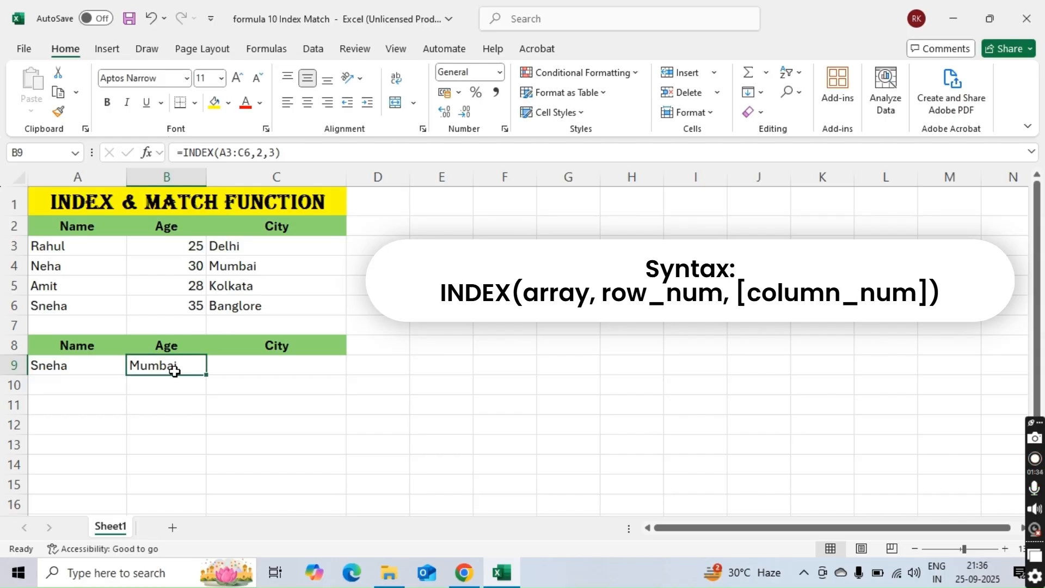
{"action": "left_click", "coordinate": [174, 372]}
{"action": "key", "text": "Delete"}
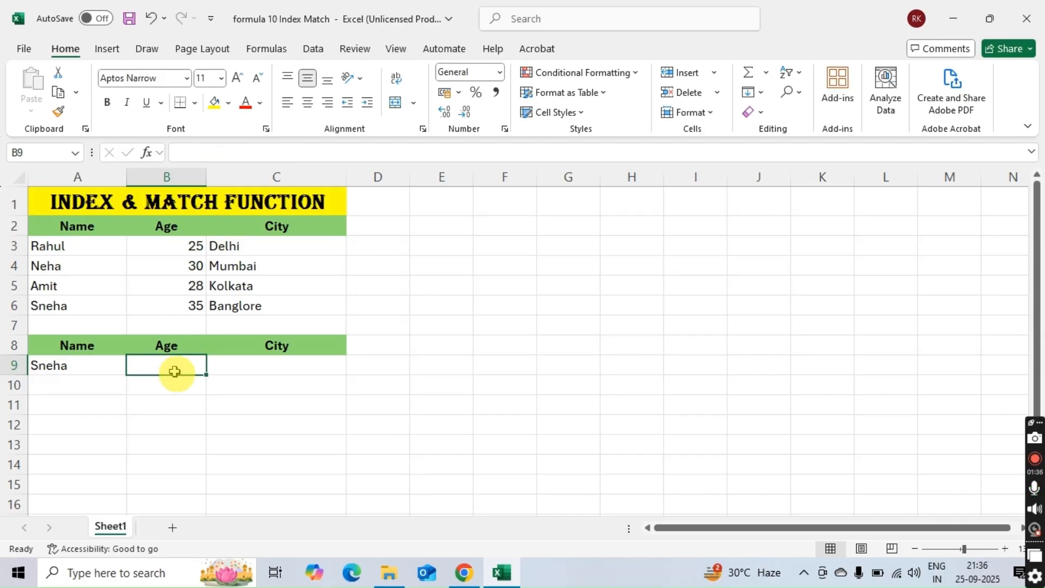
{"action": "type", "text": "=in"}
{"action": "key", "text": "Tab"}
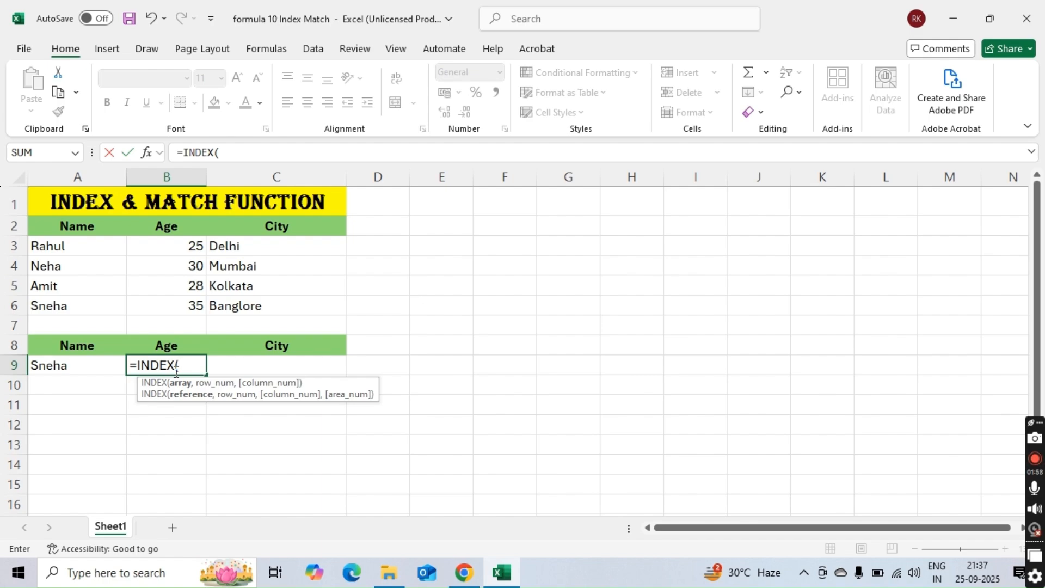
{"action": "key", "text": "Escape"}
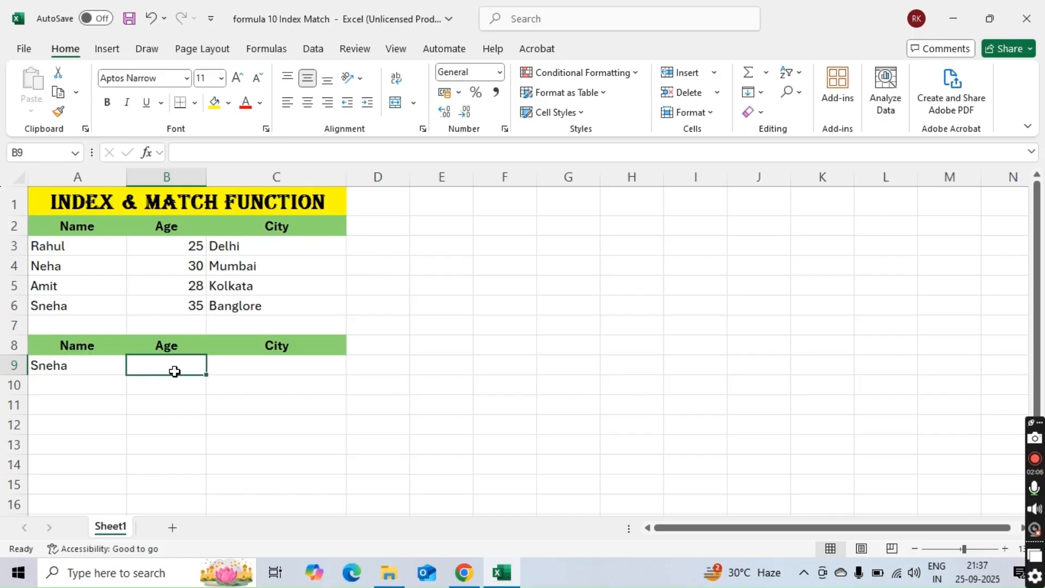
Step: Start an INDEX formula in cell B9 with the absolute range $A$3:$C$6 as its array
{"action": "type", "text": "=in"}
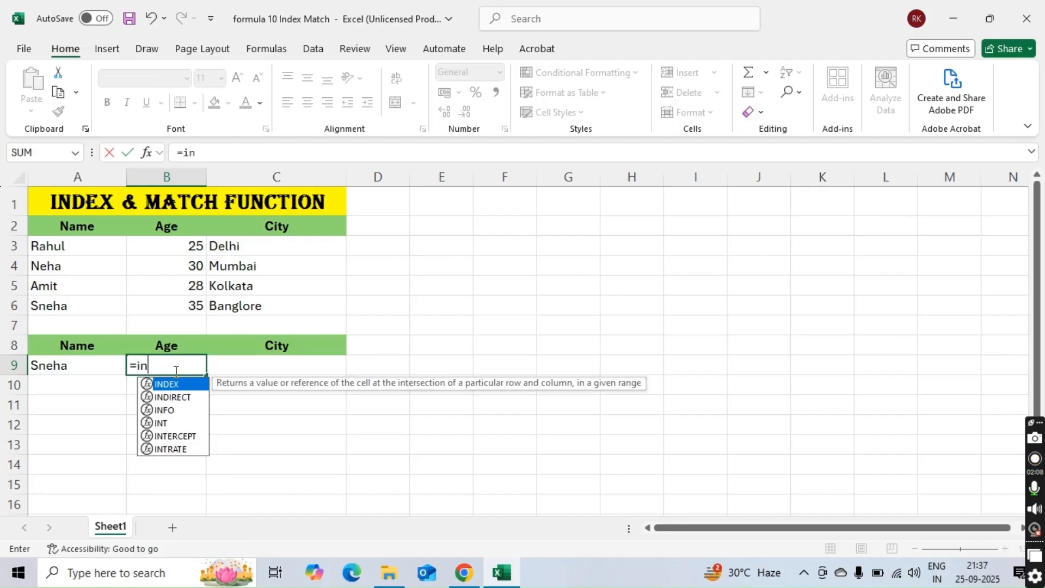
{"action": "type", "text": "dex"}
{"action": "key", "text": "Tab"}
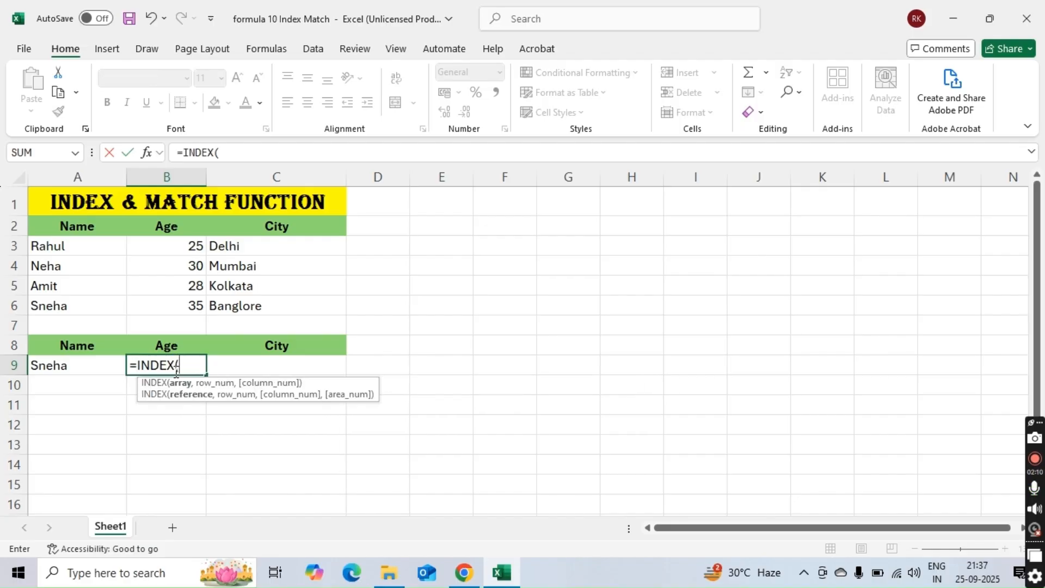
{"action": "key", "text": "Up"}
{"action": "key", "text": "Up"}
{"action": "key", "text": "Up"}
{"action": "key", "text": "Up"}
{"action": "key", "text": "Up"}
{"action": "key", "text": "Up"}
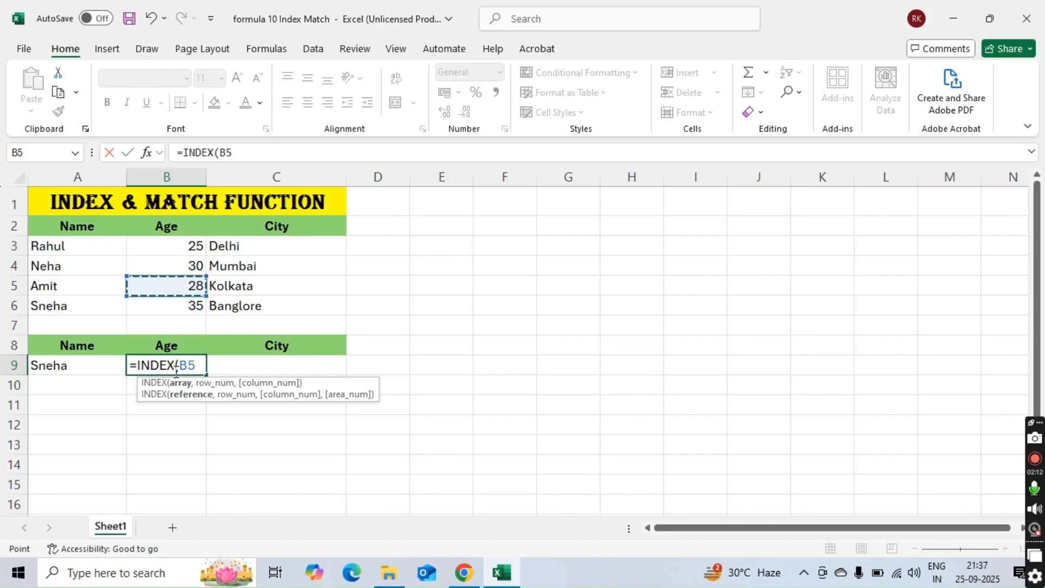
{"action": "key", "text": "Left"}
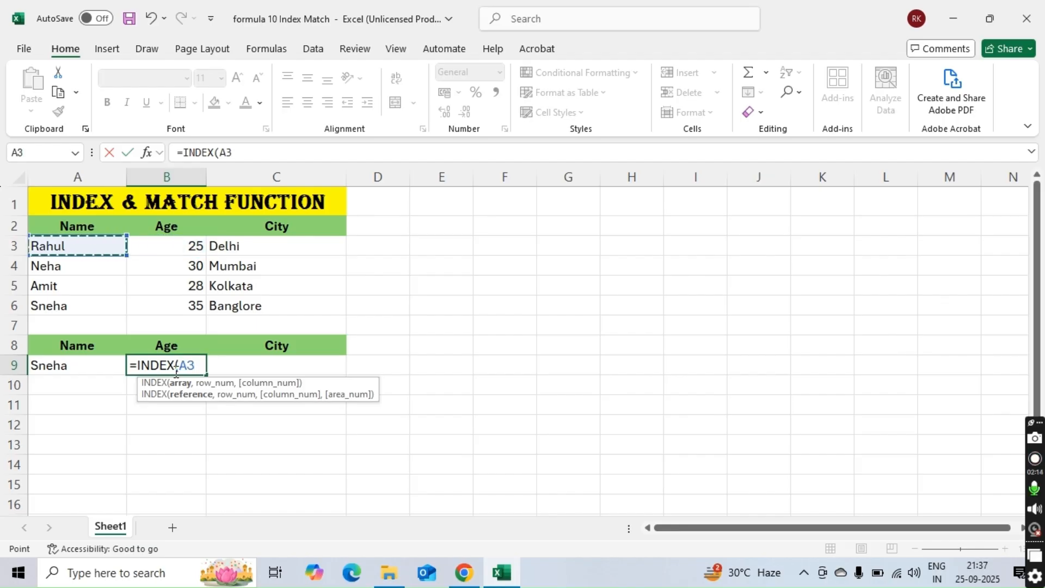
{"action": "key", "text": "shift+Right"}
{"action": "key", "text": "shift+Right"}
{"action": "key", "text": "shift+Down"}
{"action": "key", "text": "shift+Down"}
{"action": "key", "text": "shift+Down"}
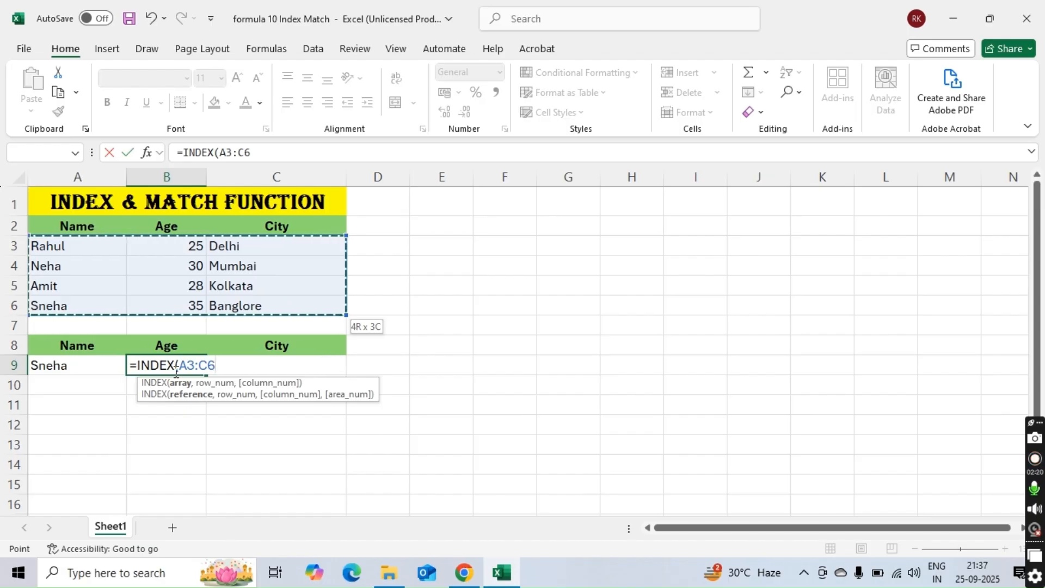
{"action": "key", "text": "F4"}
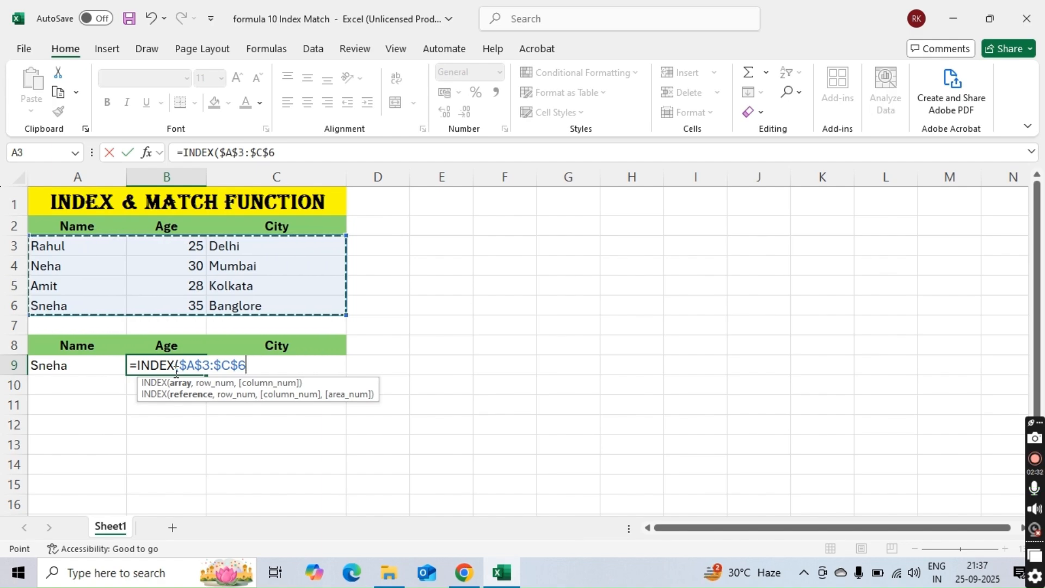
Step: Nest a MATCH function as the INDEX row number, with the absolute reference $A$9 as its lookup value
{"action": "type", "text": ","}
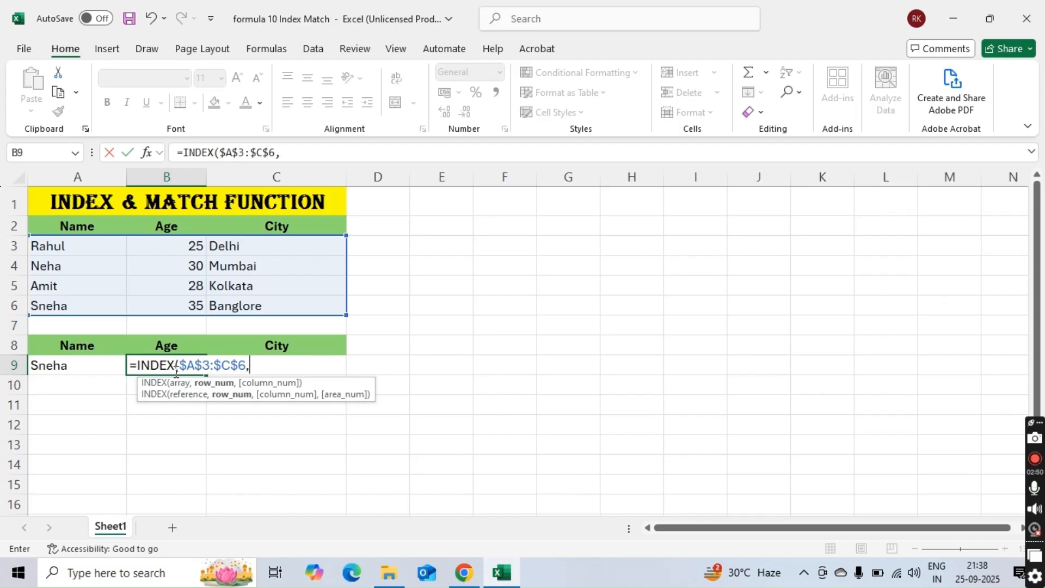
{"action": "type", "text": "mat"}
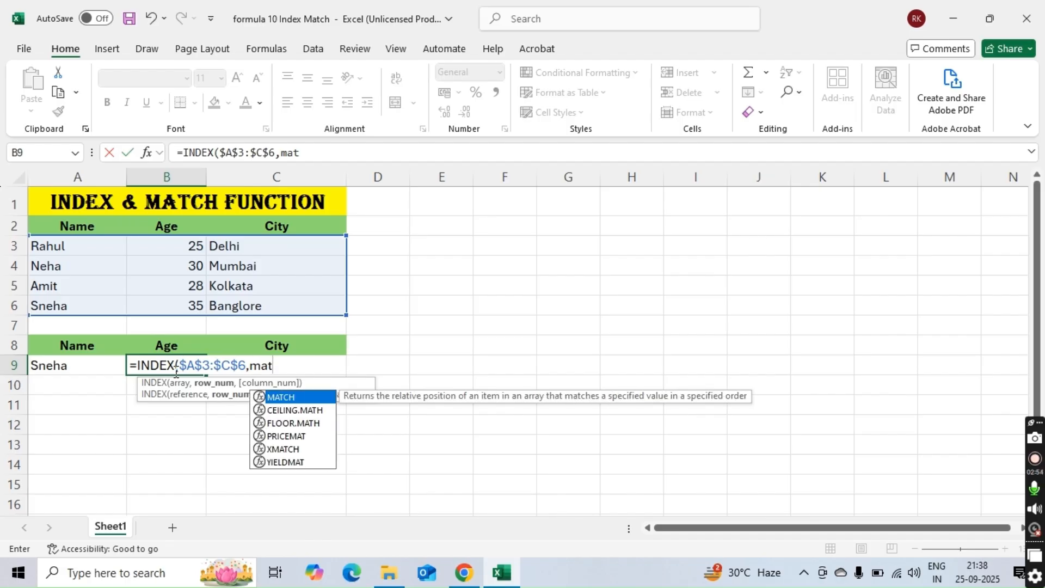
{"action": "key", "text": "Tab"}
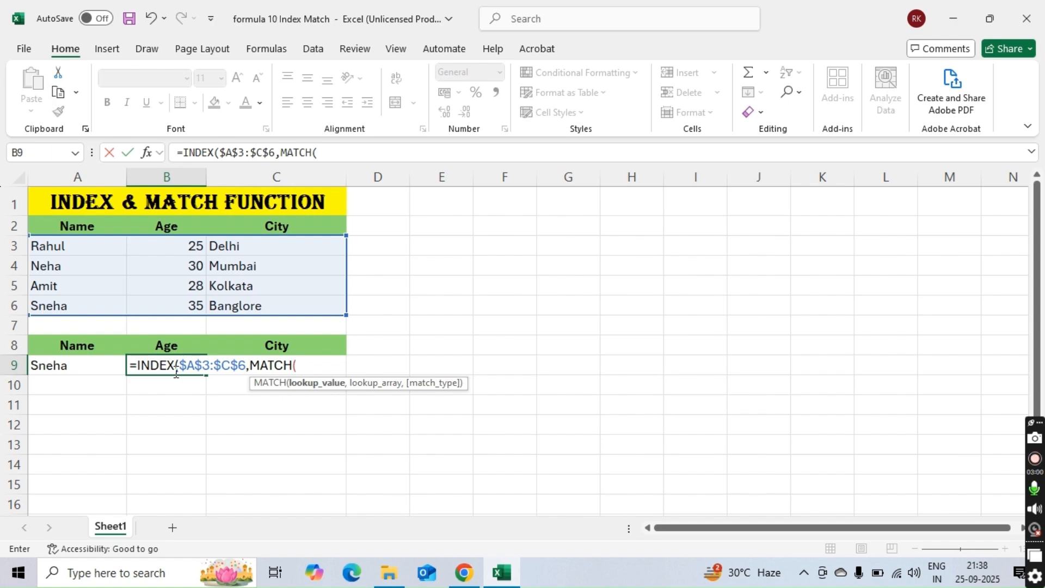
{"action": "key", "text": "Left"}
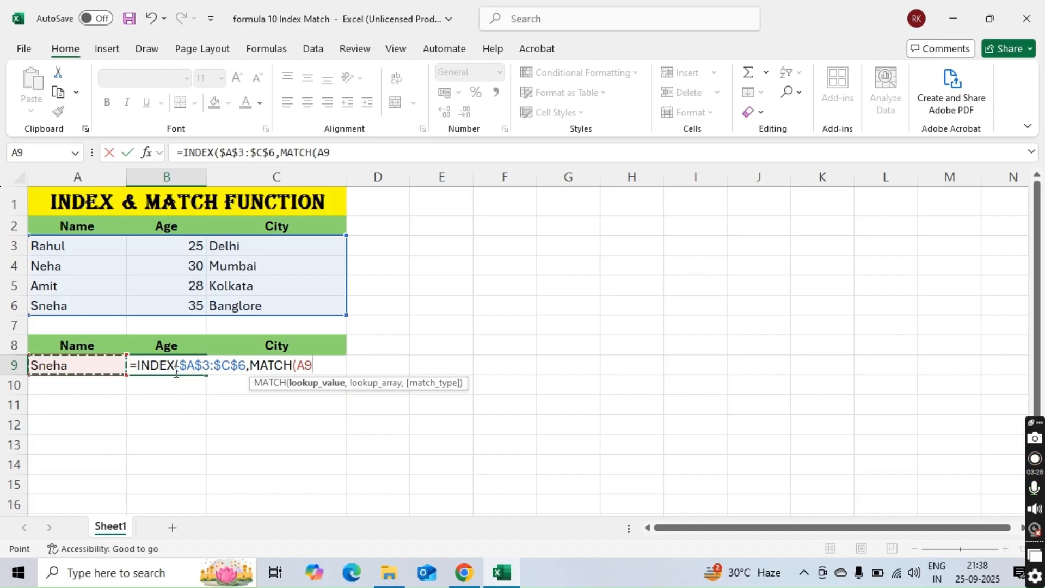
{"action": "key", "text": "F4"}
{"action": "type", "text": ","}
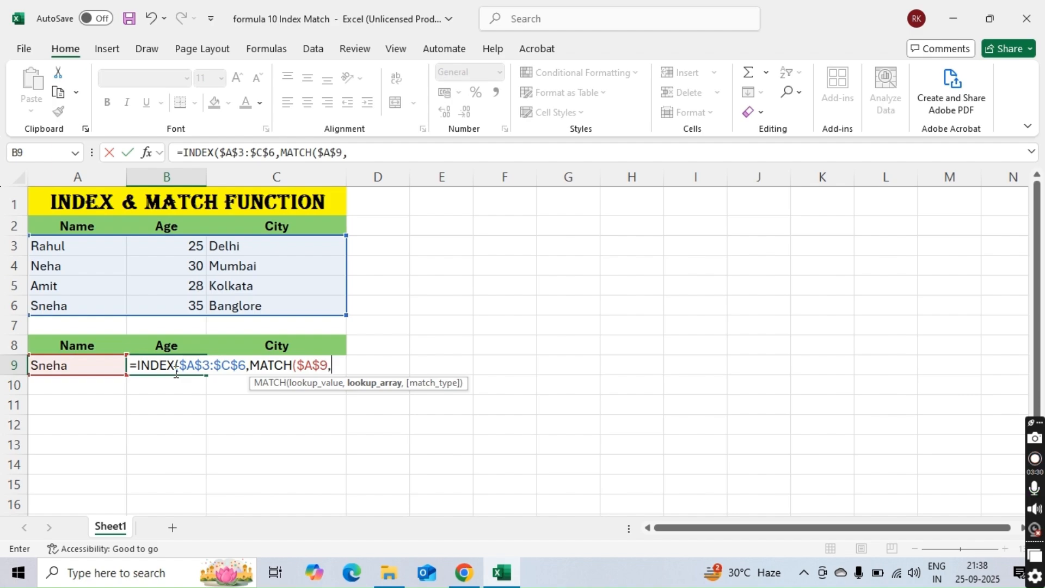
Step: Give the MATCH function the absolute lookup array $A$3:$A$6 and match type 0 for an exact match, and close it
{"action": "key", "text": "Up"}
{"action": "key", "text": "Up"}
{"action": "key", "text": "Up"}
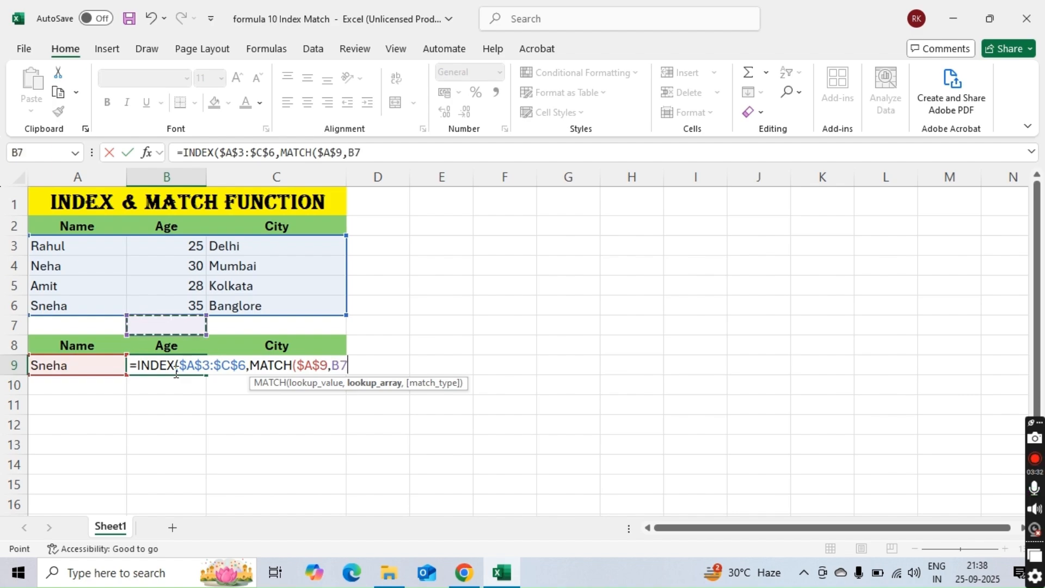
{"action": "key", "text": "Left"}
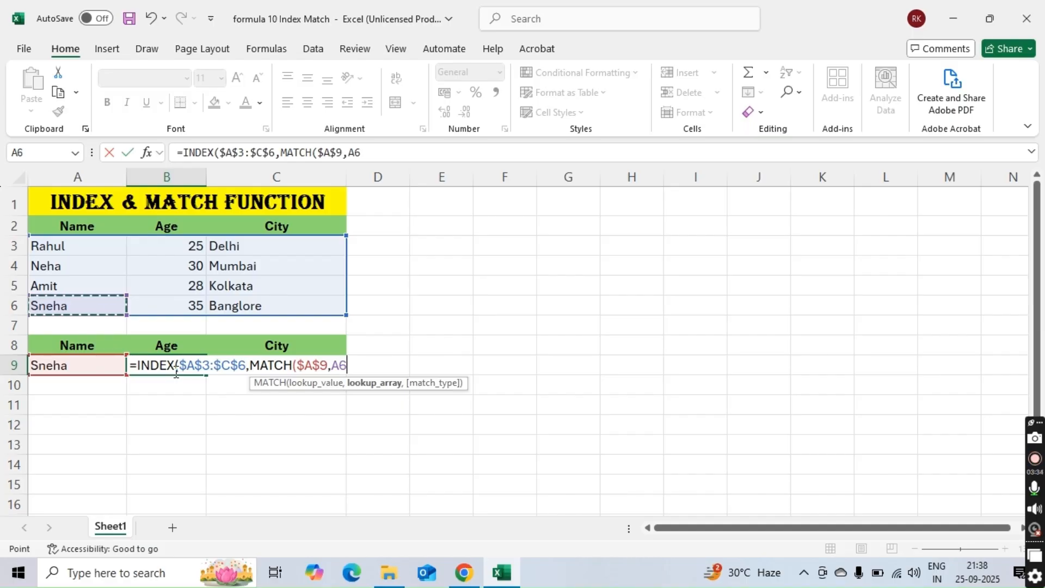
{"action": "key", "text": "shift+Up"}
{"action": "key", "text": "shift+Up"}
{"action": "key", "text": "shift+Up"}
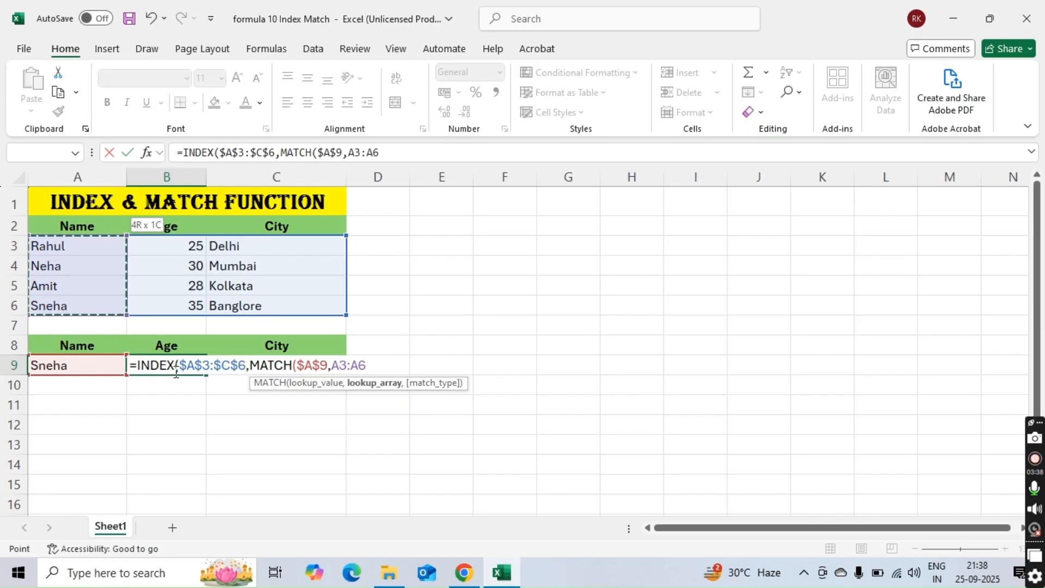
{"action": "key", "text": "F4"}
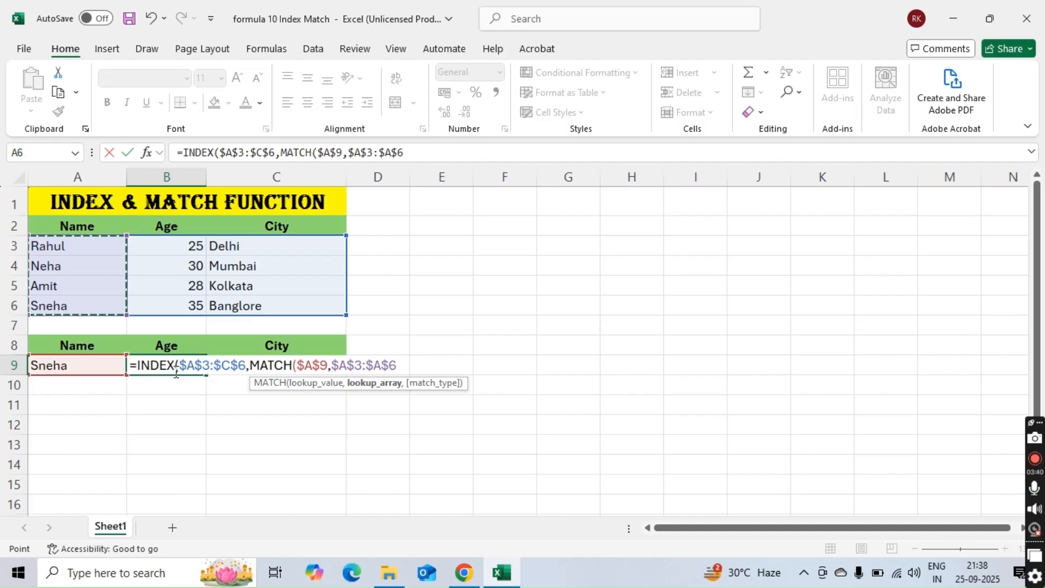
{"action": "type", "text": ",0"}
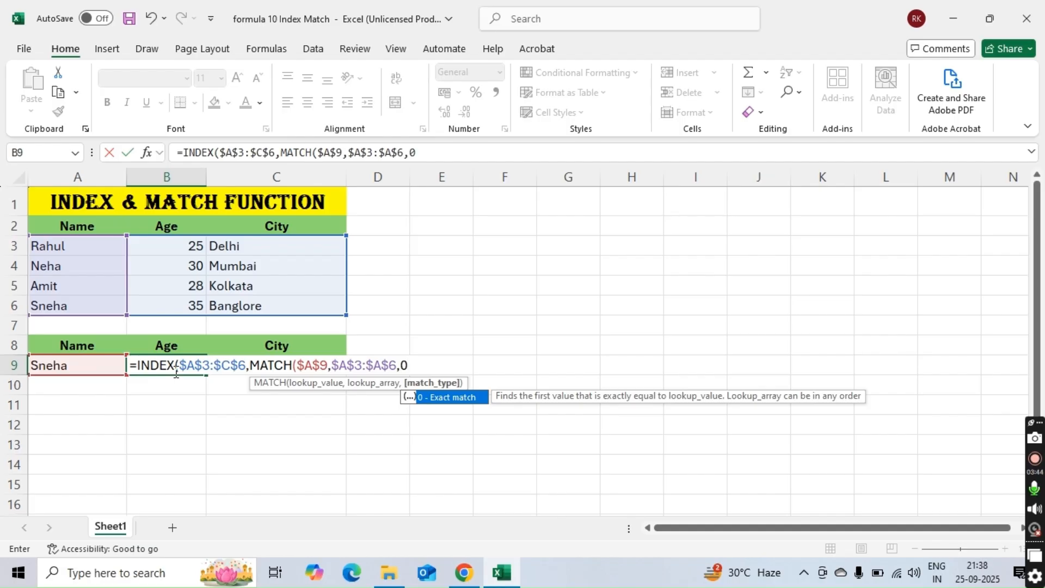
{"action": "type", "text": ")"}
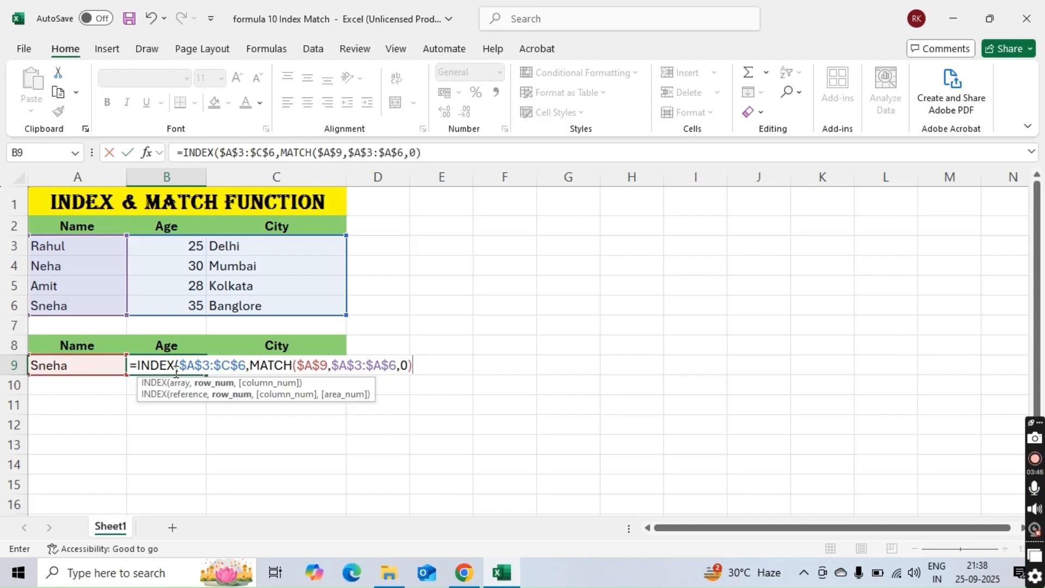
Step: Nest a second MATCH function as the INDEX column number, with the row-locked reference B$8 as its lookup value
{"action": "type", "text": ","}
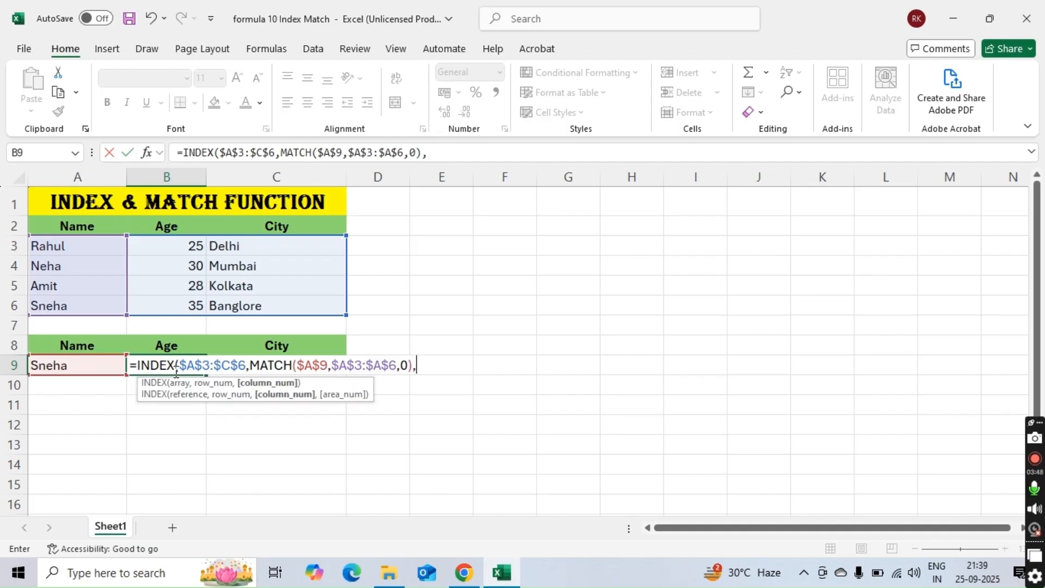
{"action": "type", "text": "matc"}
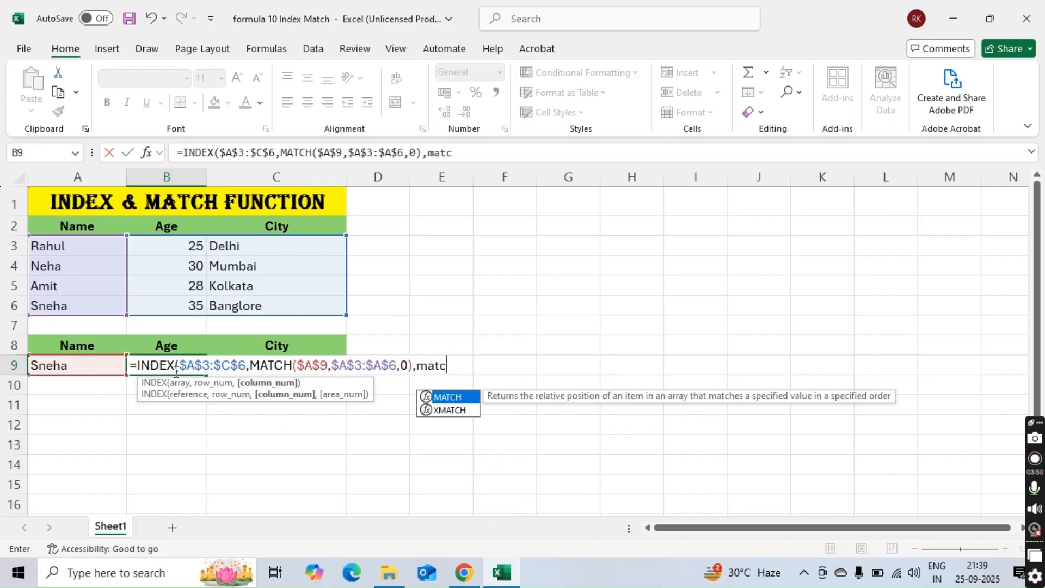
{"action": "key", "text": "Tab"}
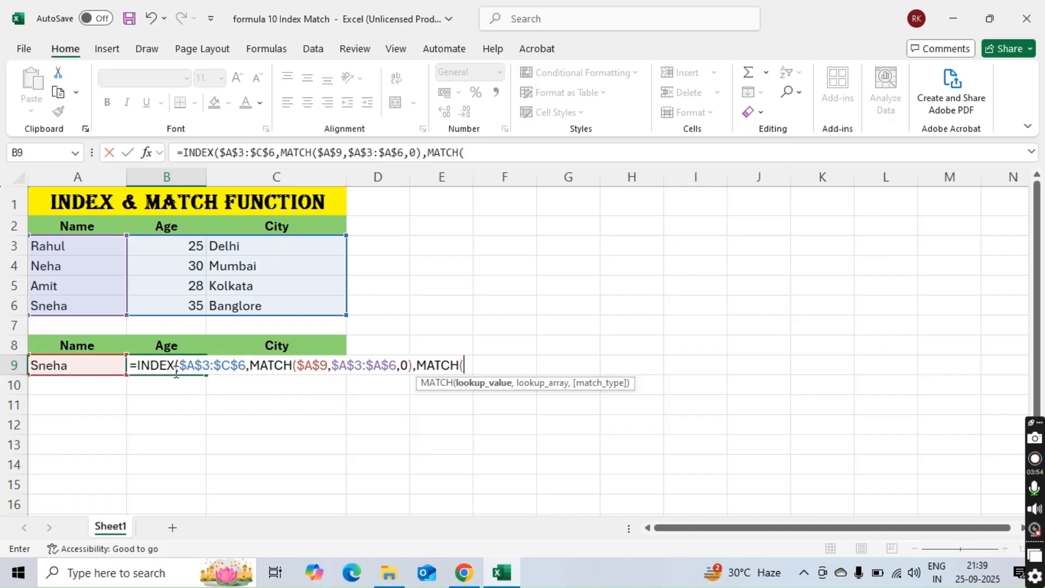
{"action": "key", "text": "Up"}
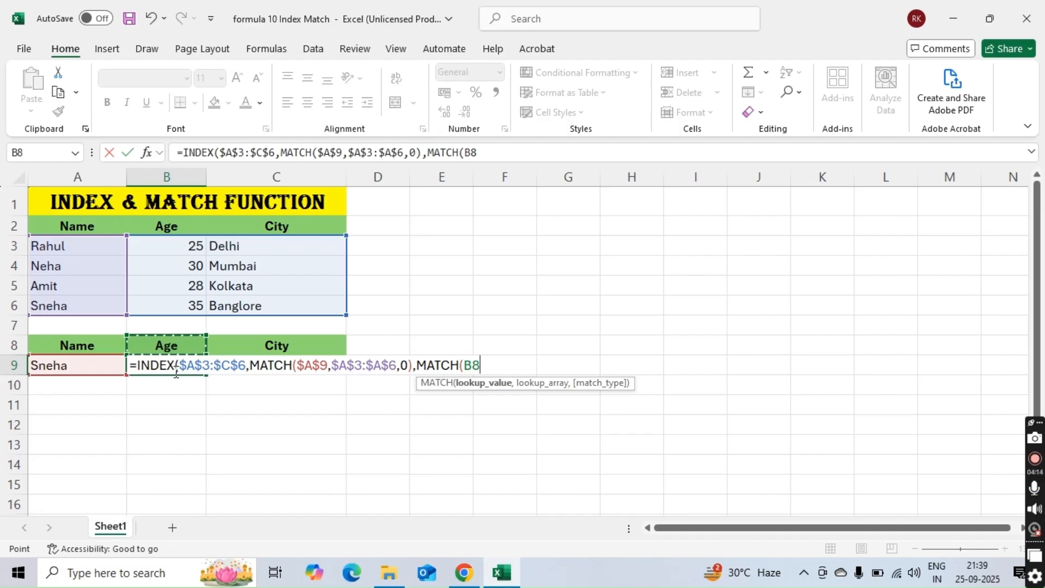
{"action": "key", "text": "F4"}
{"action": "key", "text": "F4"}
{"action": "type", "text": ","}
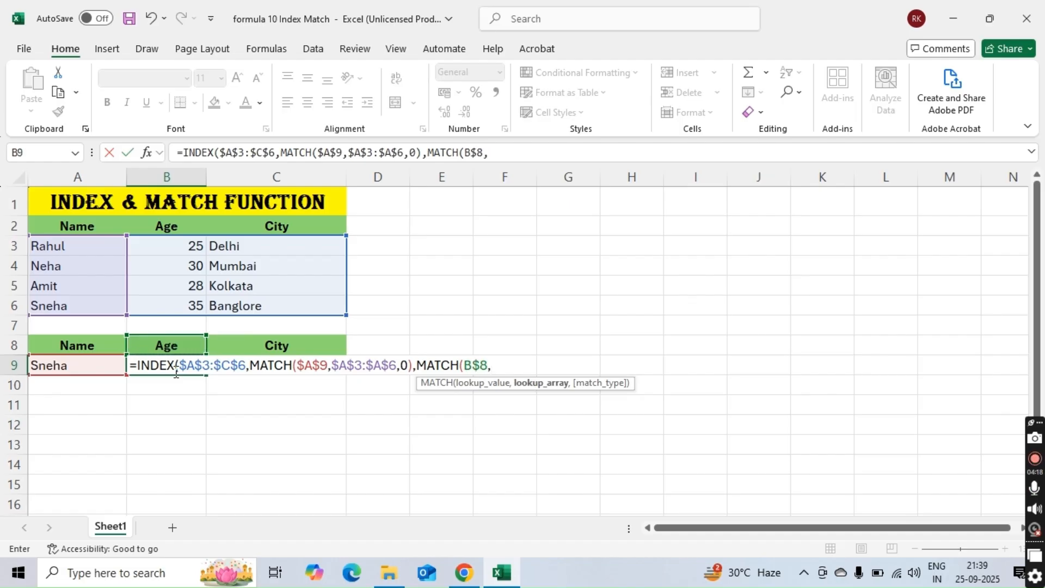
Step: Give the second MATCH the absolute lookup array $A$2:$C$2 and match type 0, then close and enter the formula in B9
{"action": "key", "text": "Up"}
{"action": "key", "text": "Up"}
{"action": "key", "text": "Up"}
{"action": "key", "text": "Up"}
{"action": "key", "text": "Up"}
{"action": "key", "text": "Up"}
{"action": "key", "text": "Up"}
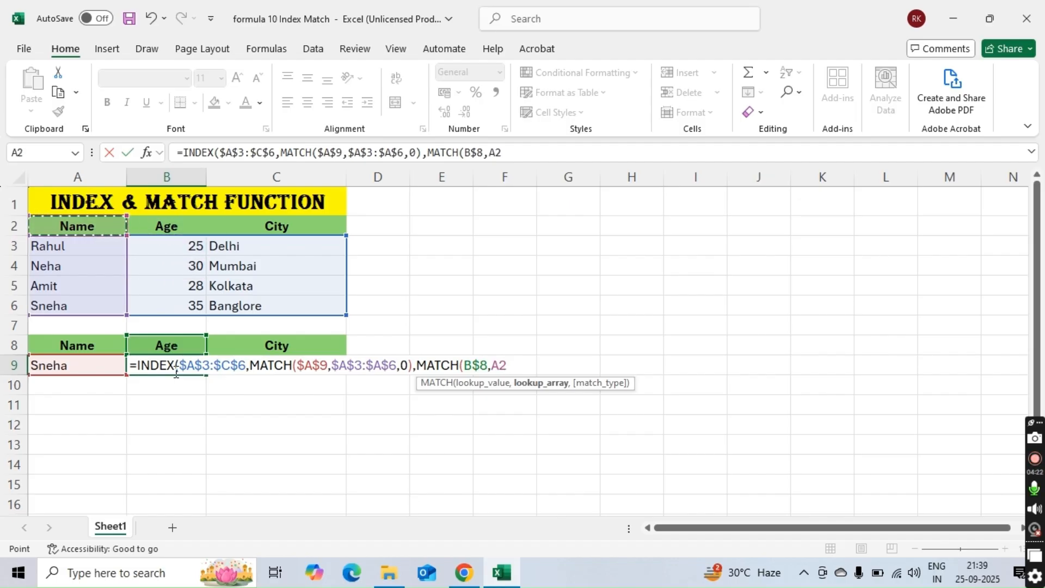
{"action": "key", "text": "shift+Left"}
{"action": "key", "text": "shift+Right"}
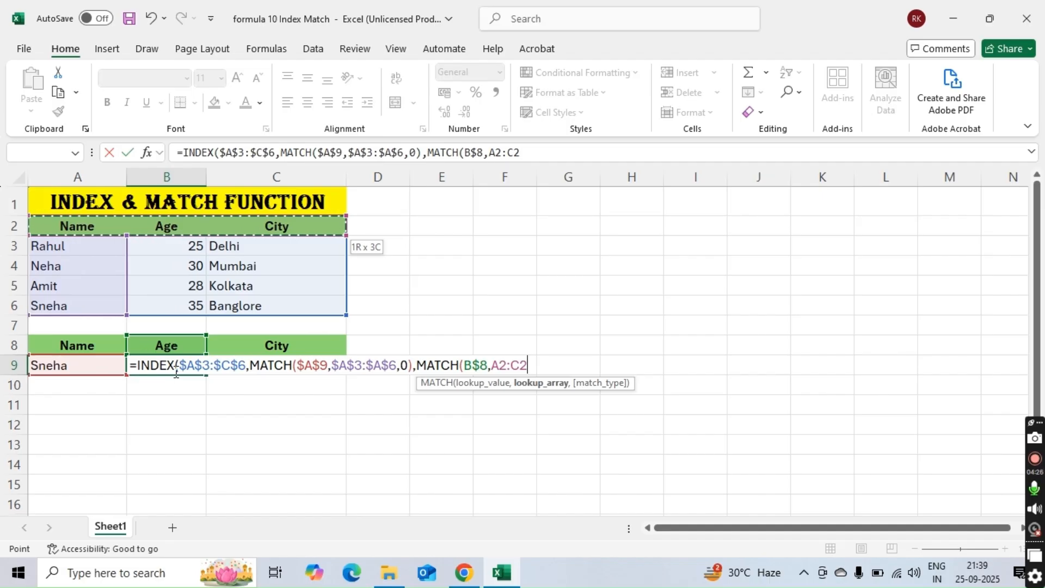
{"action": "key", "text": "F4"}
{"action": "type", "text": ",0"}
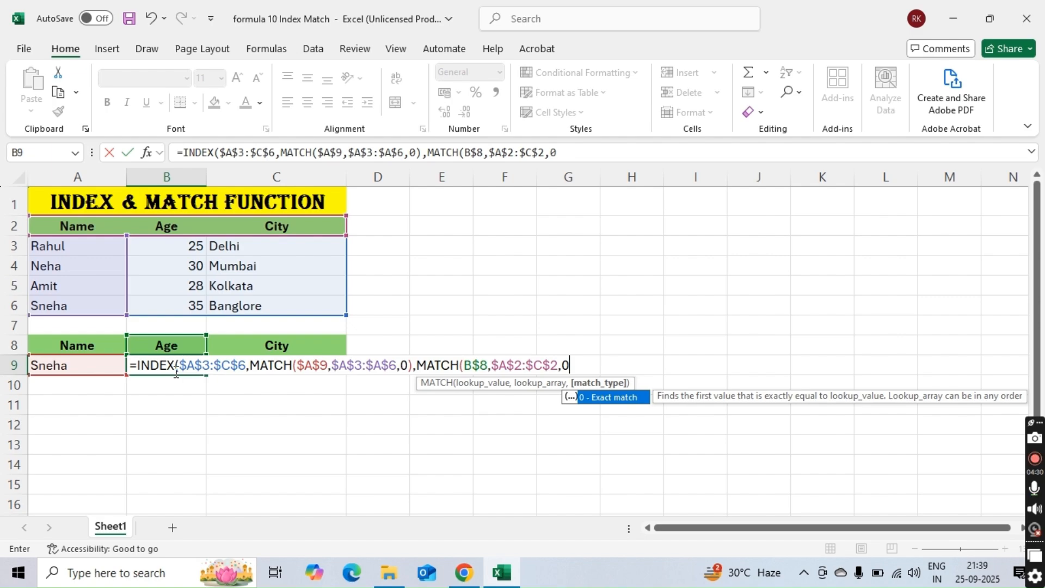
{"action": "type", "text": "))"}
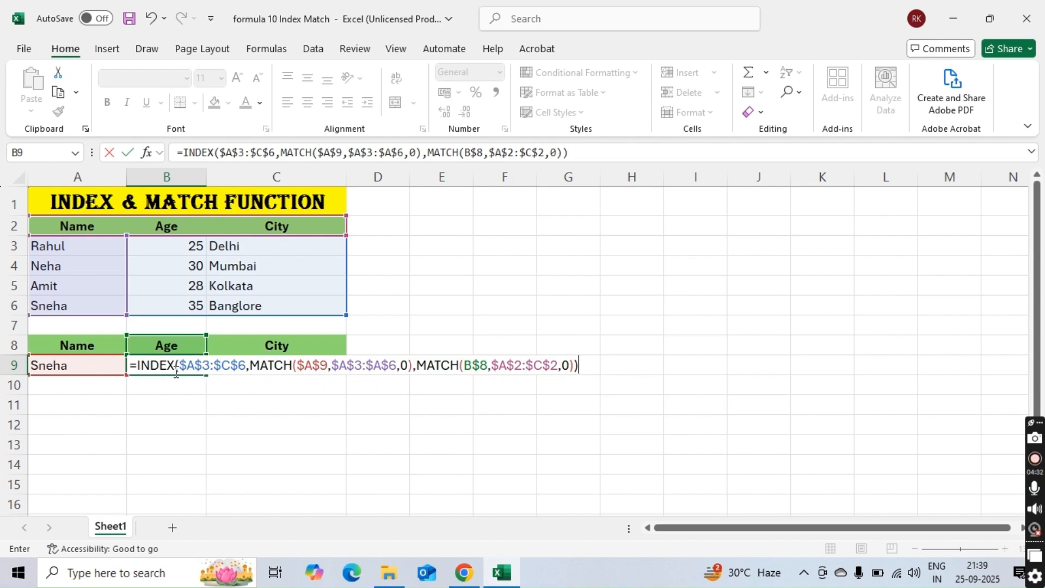
{"action": "key", "text": "Return"}
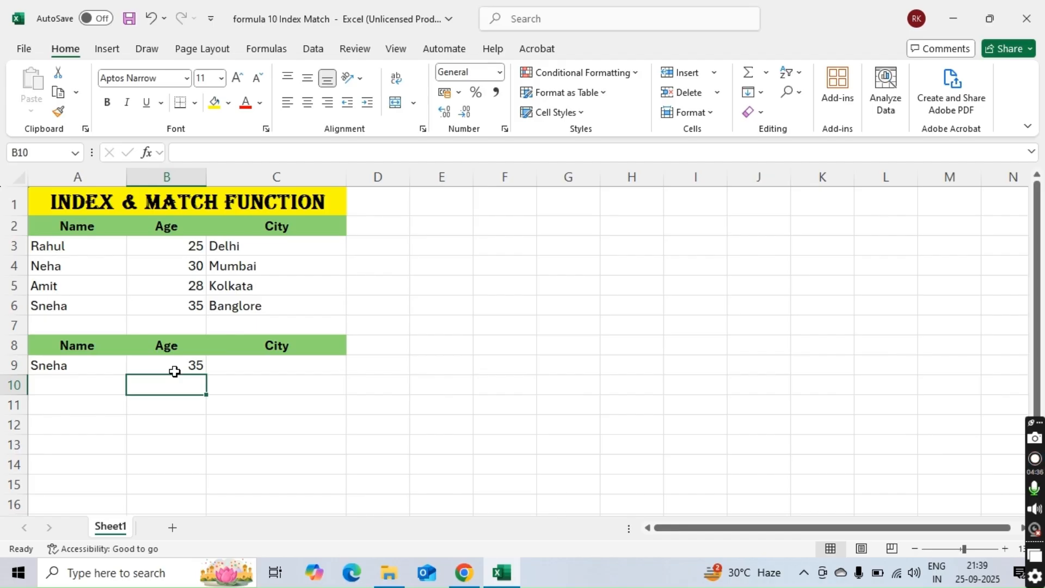
Step: Copy the INDEX and MATCH formula from cell B9 into the City cell C9
{"action": "left_click", "coordinate": [175, 371]}
{"action": "key", "text": "ctrl+c"}
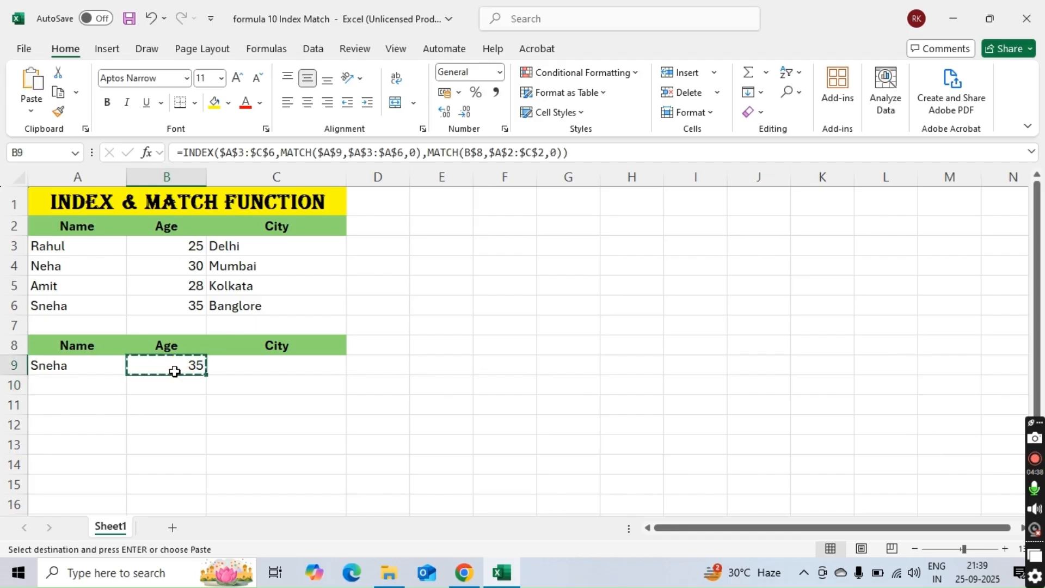
{"action": "key", "text": "Right"}
{"action": "key", "text": "Return"}
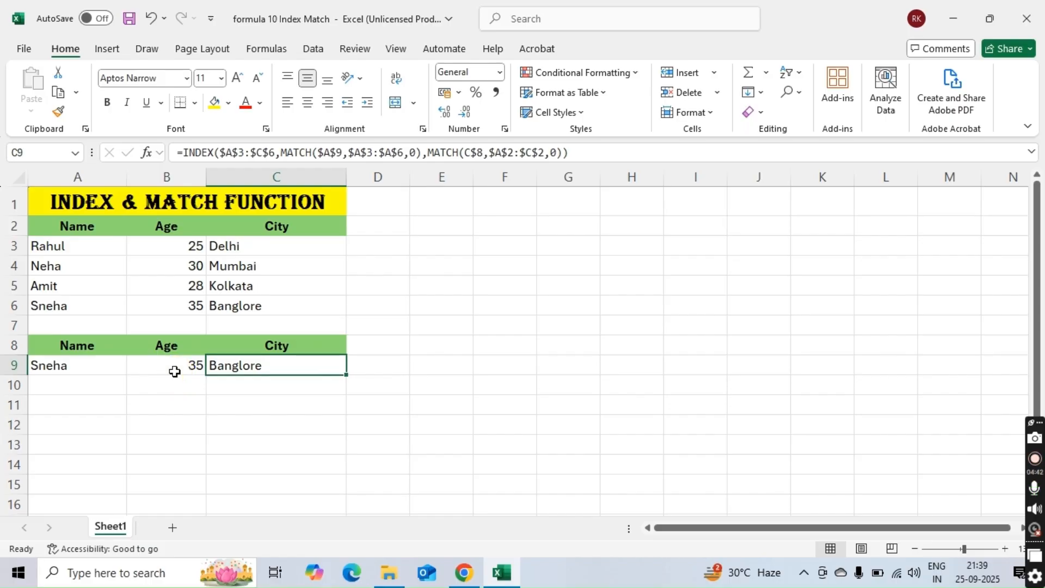
Step: Test the lookup by replacing the name in cell A9 with the one listed in cell A4
{"action": "key", "text": "Left"}
{"action": "key", "text": "Left"}
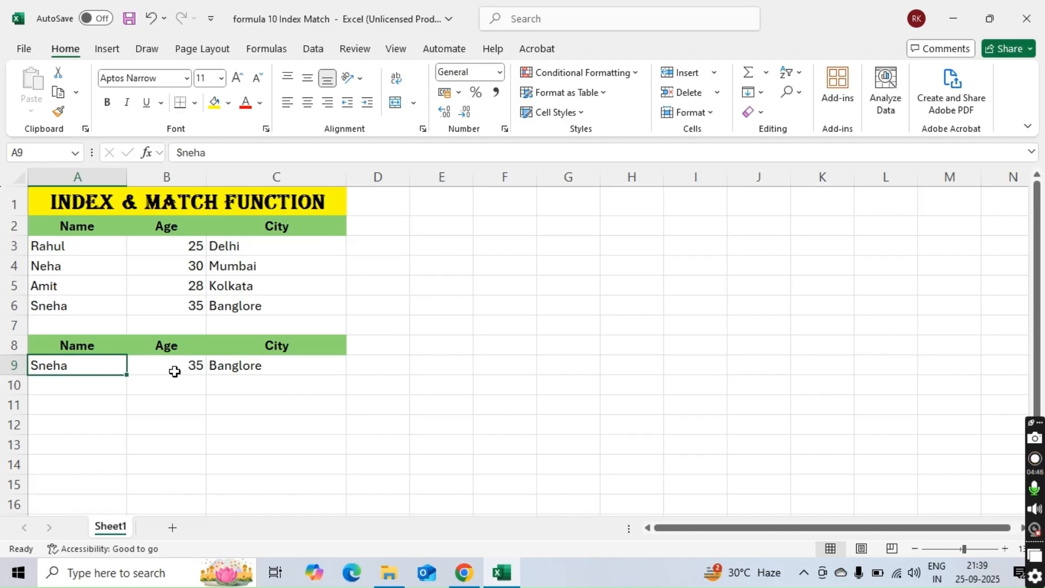
{"action": "type", "text": "Neha"}
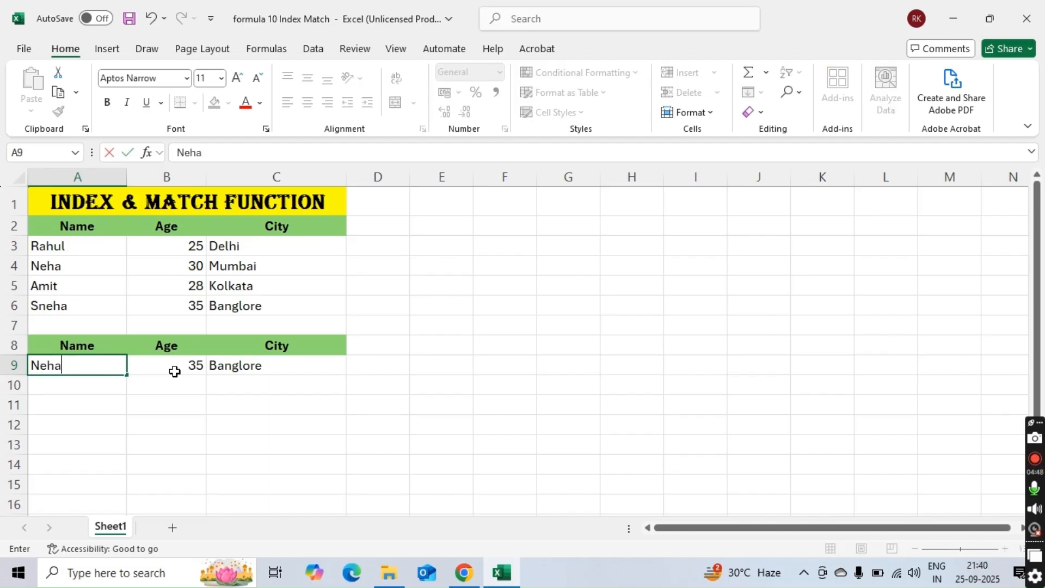
{"action": "key", "text": "Return"}
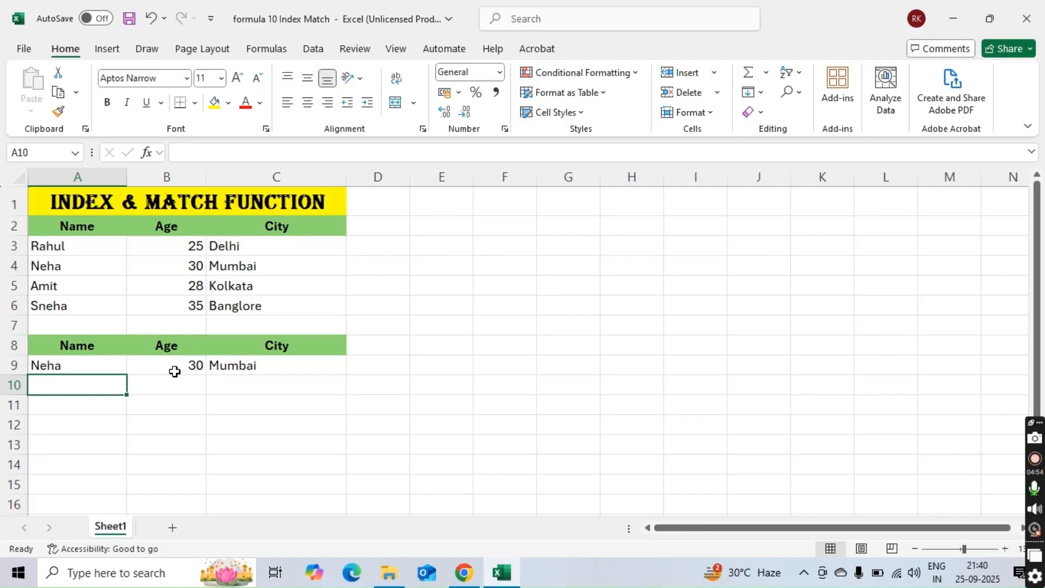
Step: Test the lookup again by entering the first person's name from cell A3 in cell A9
{"action": "key", "text": "Up"}
{"action": "type", "text": "Ra"}
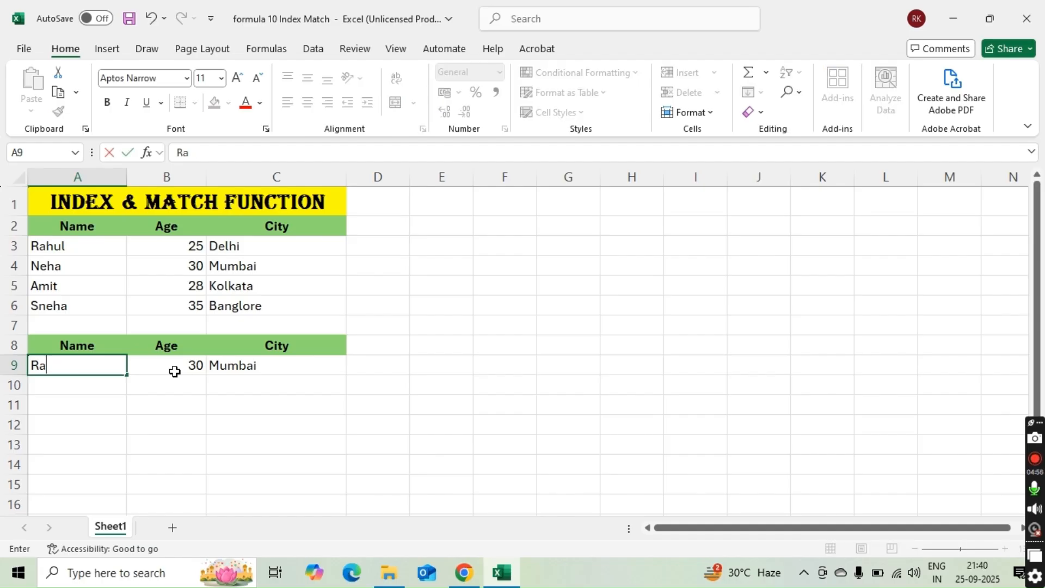
{"action": "type", "text": "hul"}
{"action": "key", "text": "Return"}
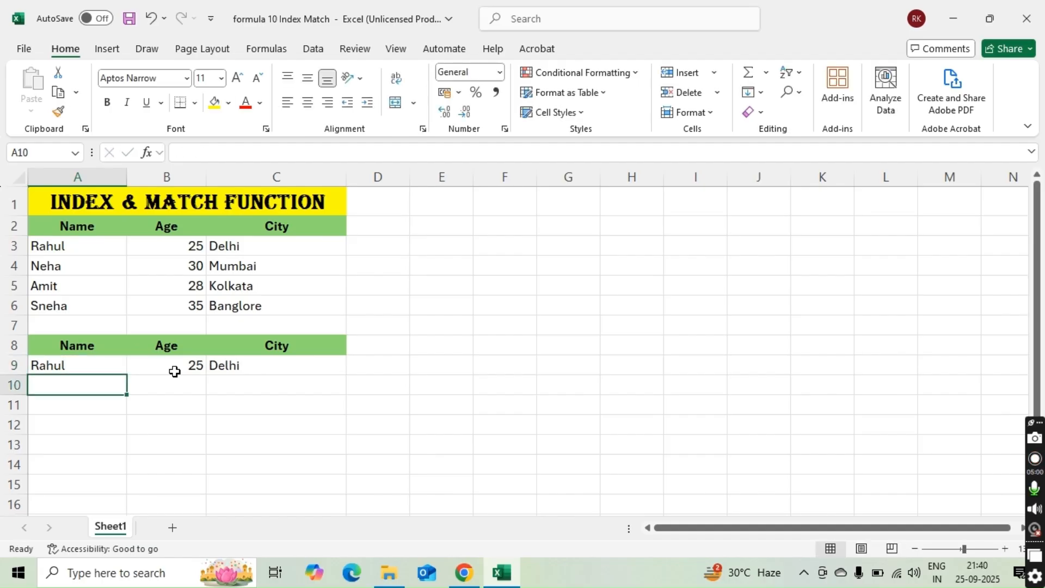